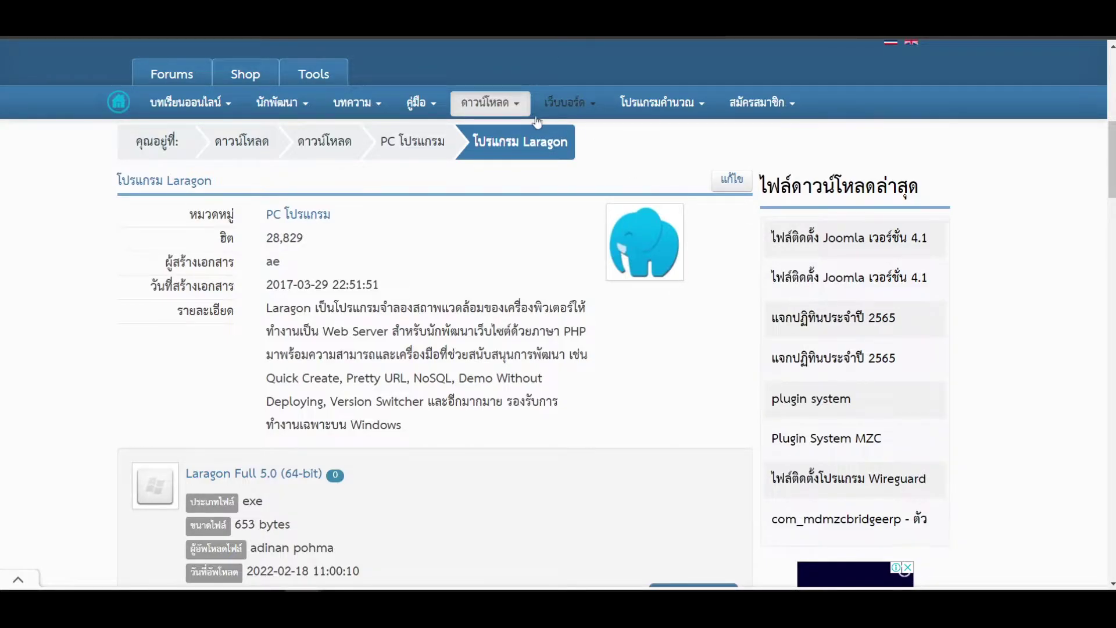
# Step: Examine the Laragon program page for its description and the available download versions
pyautogui.click(516, 114)
pyautogui.scroll(-3, 590, 198)
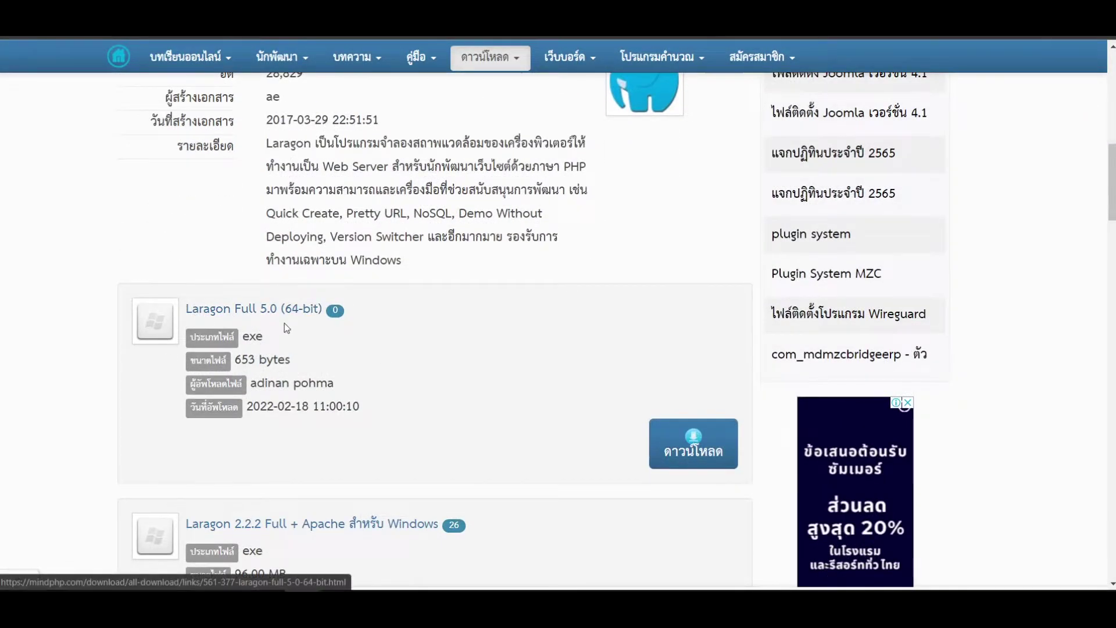
pyautogui.scroll(2, 250, 389)
pyautogui.scroll(-1, 255, 413)
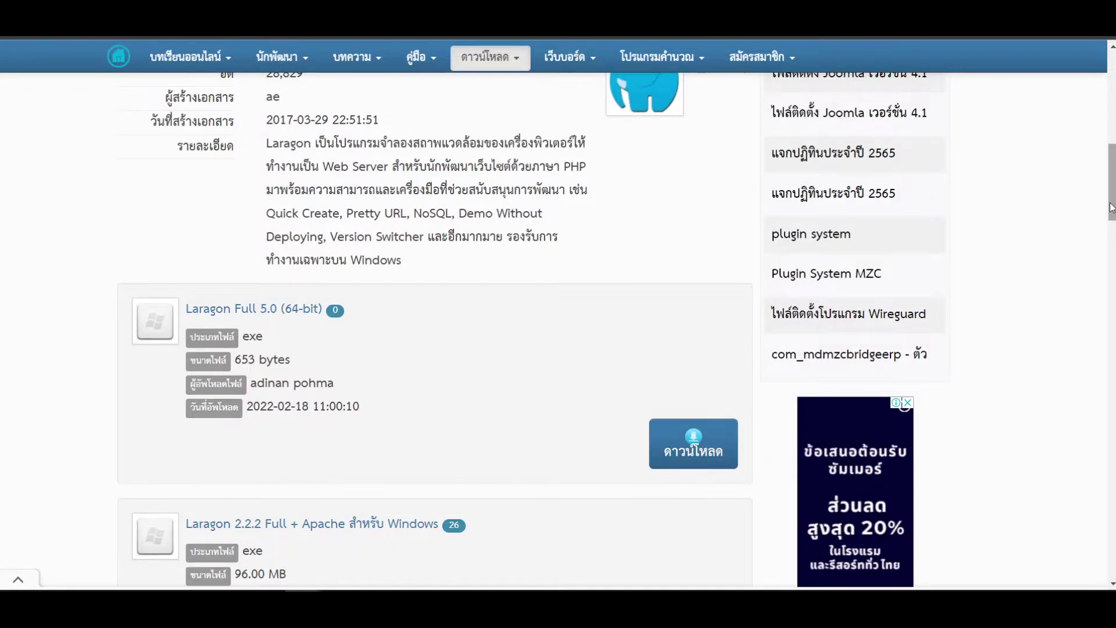
pyautogui.scroll(-4, 674, 383)
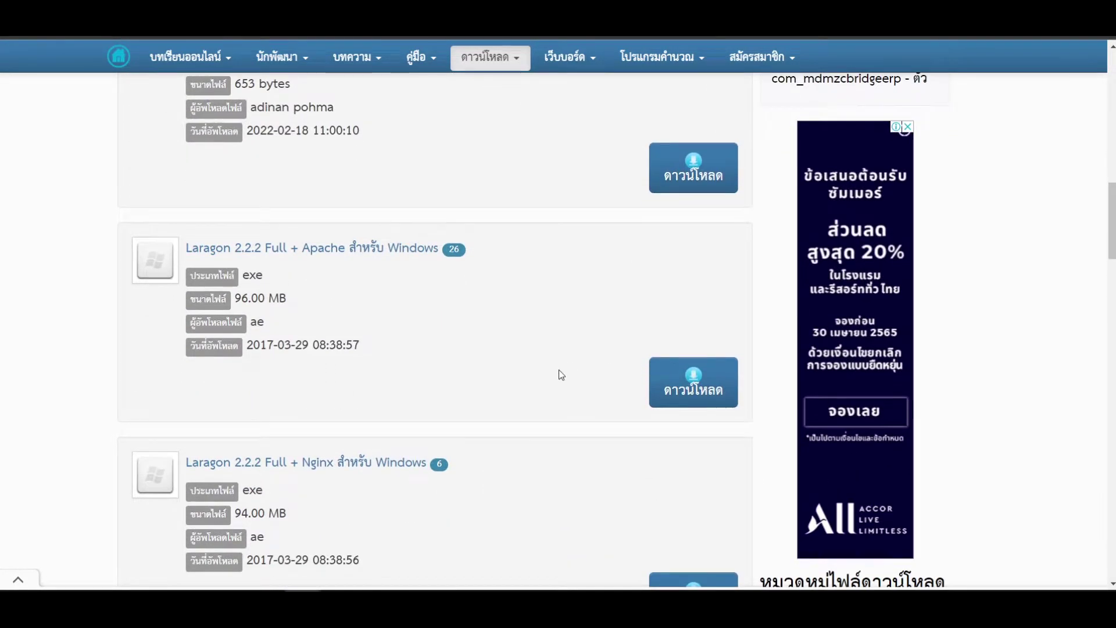
pyautogui.scroll(1, 559, 371)
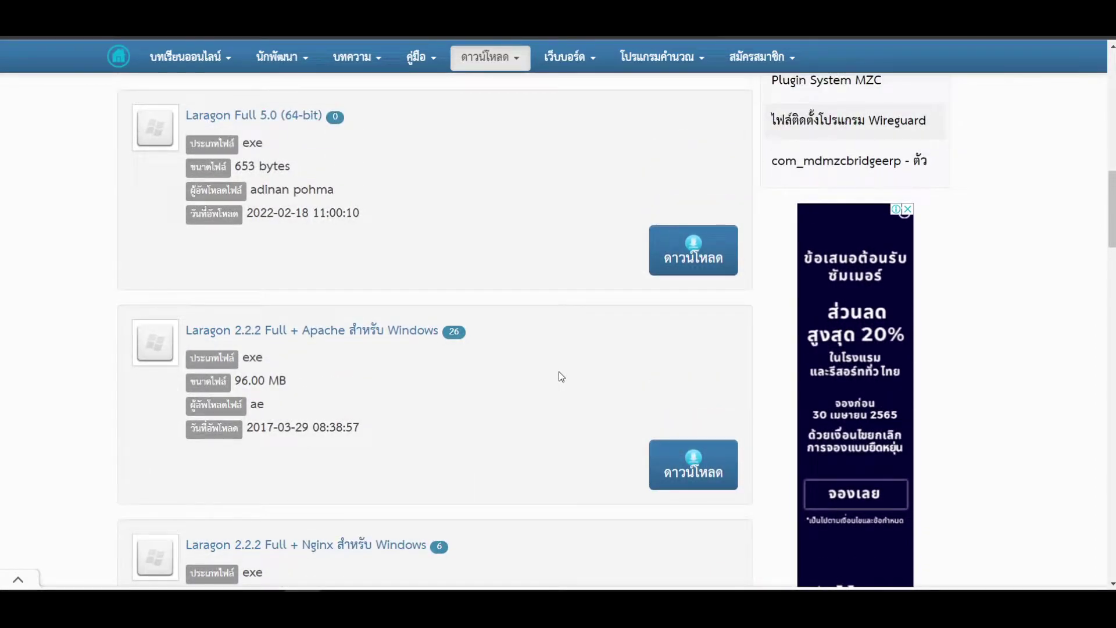
pyautogui.scroll(5, 560, 371)
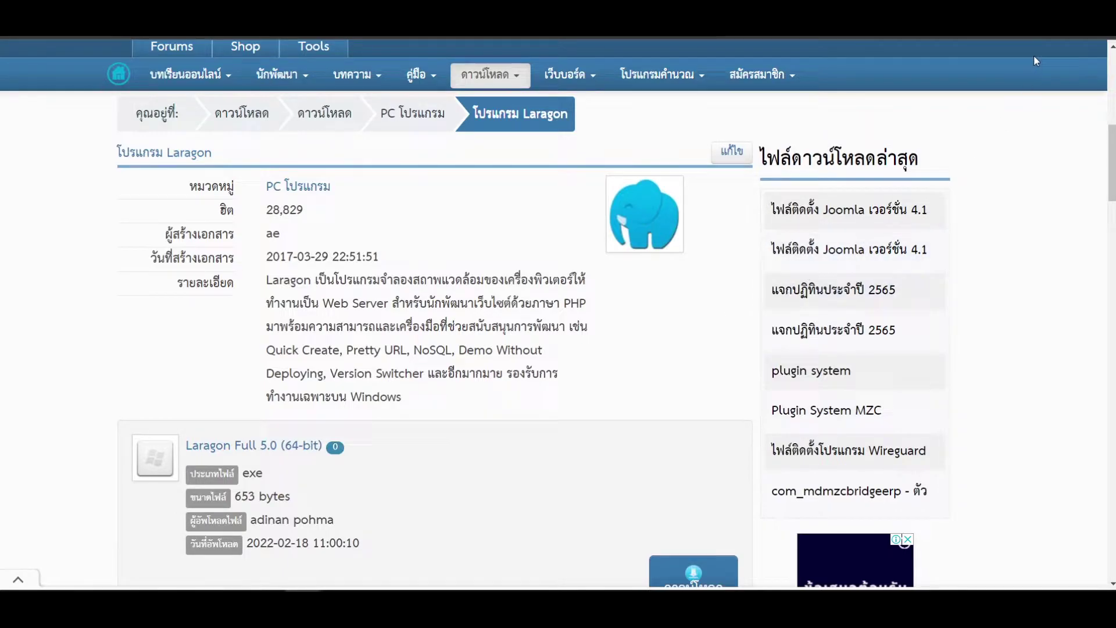
pyautogui.scroll(-1, 656, 454)
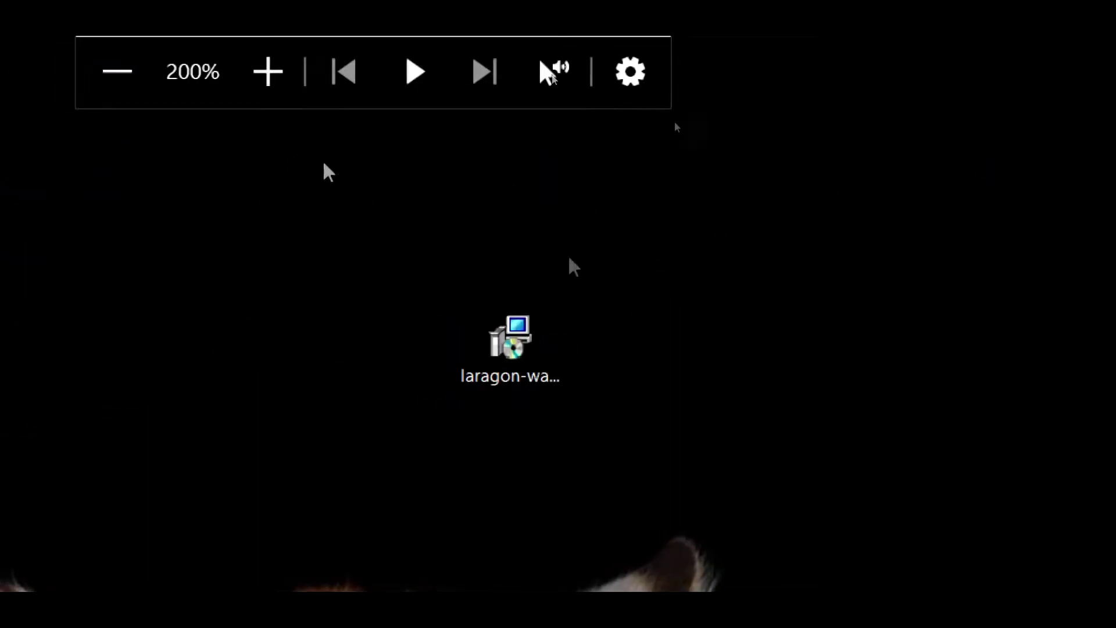
pyautogui.click(326, 164)
pyautogui.click(526, 223)
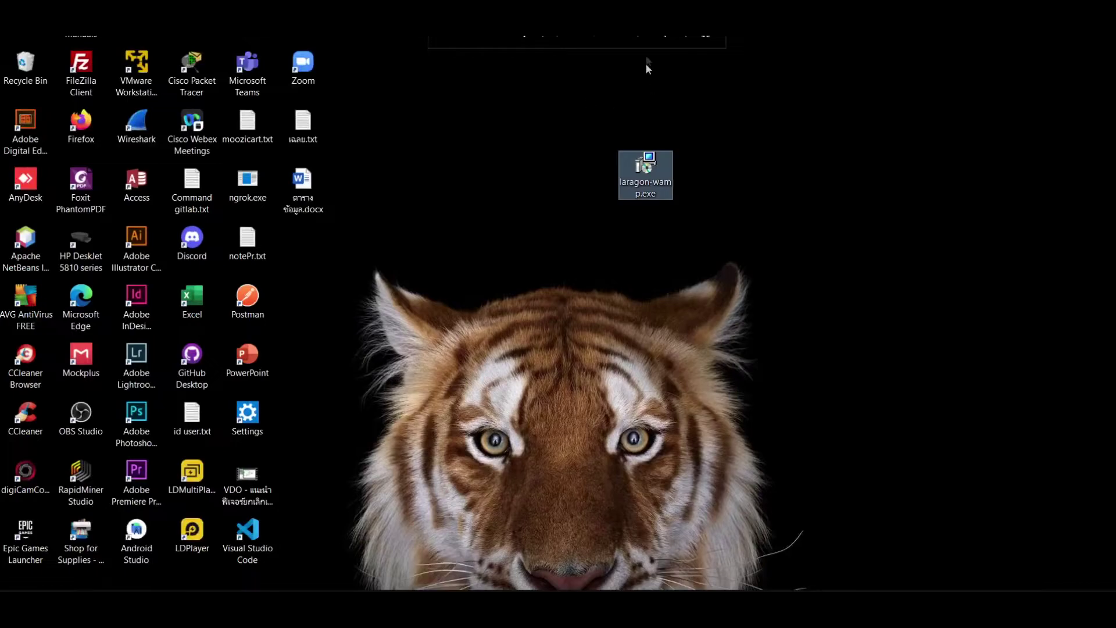
pyautogui.click(858, 248)
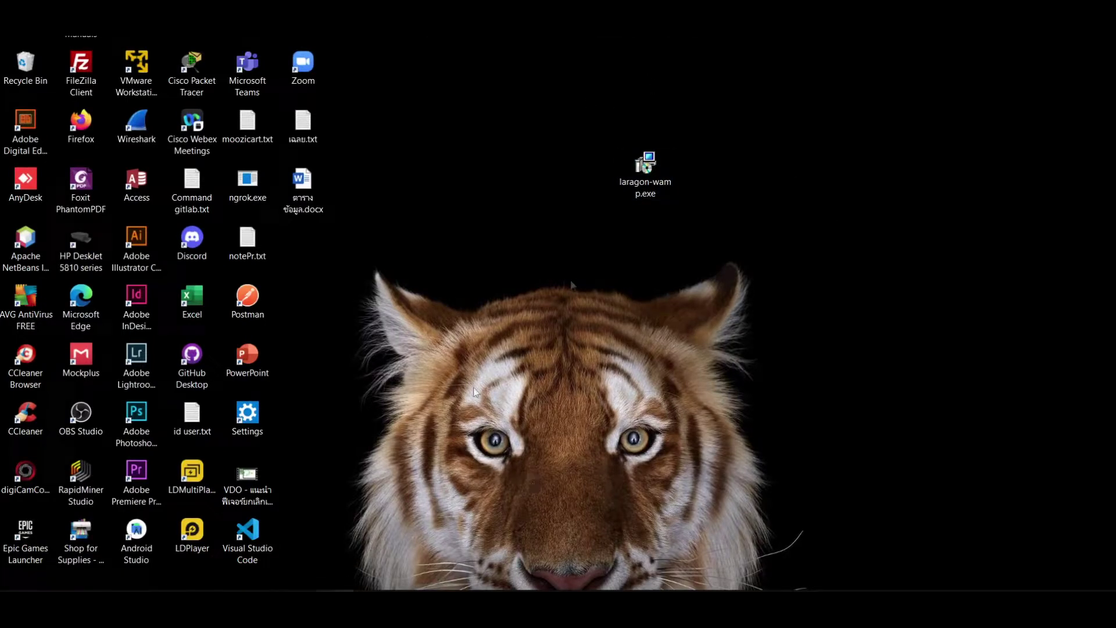
# Step: Launch the laragon-wamp.exe installer from the desktop and allow it to run despite the unverified publisher
pyautogui.moveTo(648, 192)
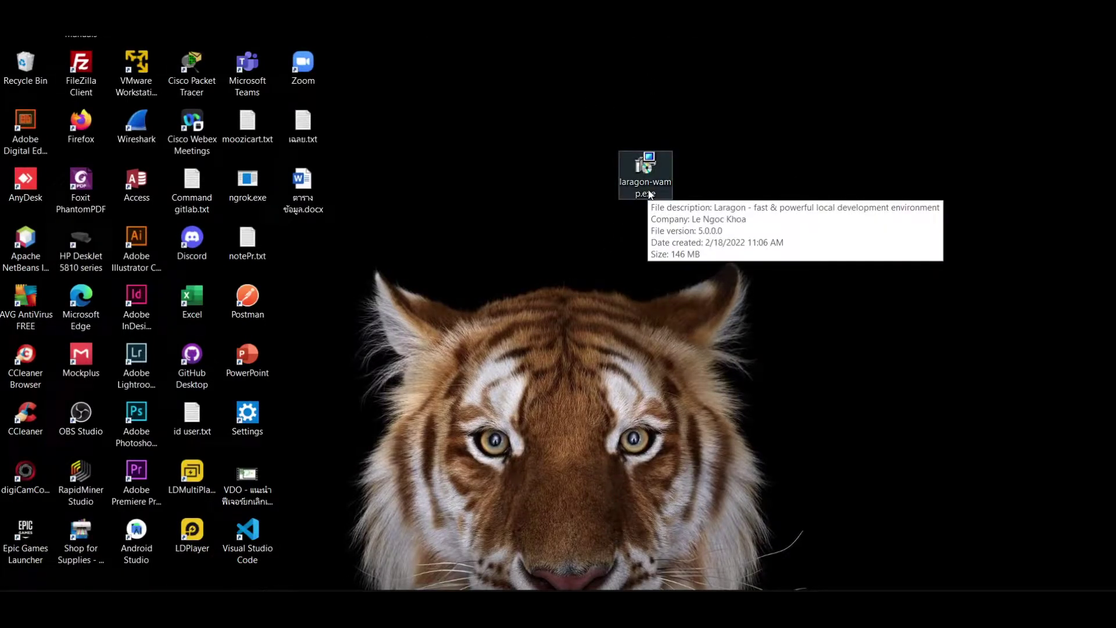
pyautogui.click(649, 193)
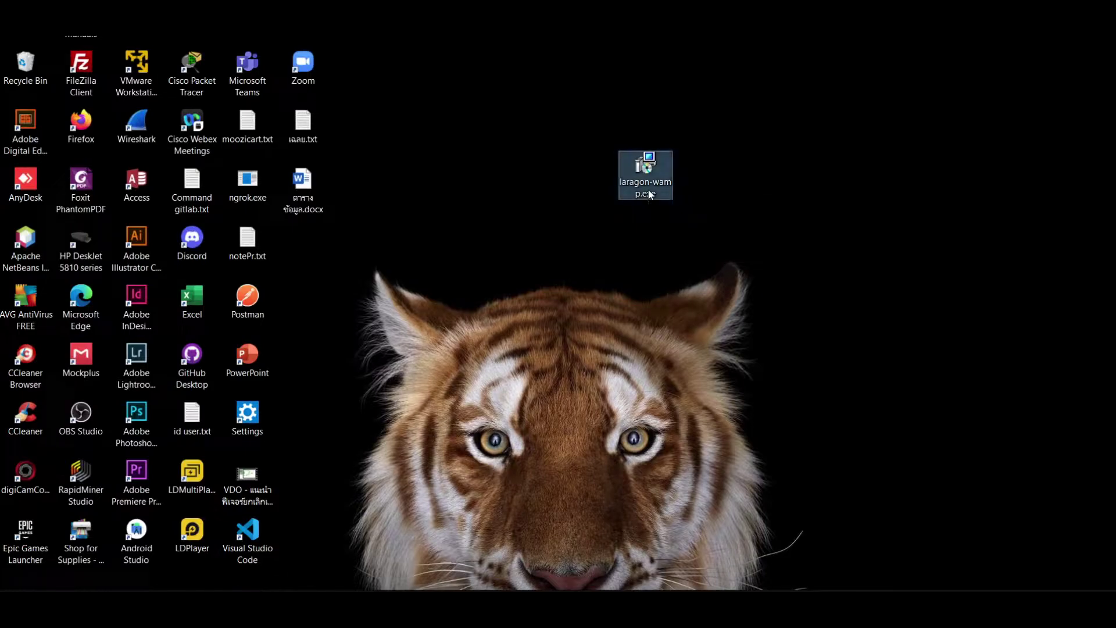
pyautogui.doubleClick(650, 193)
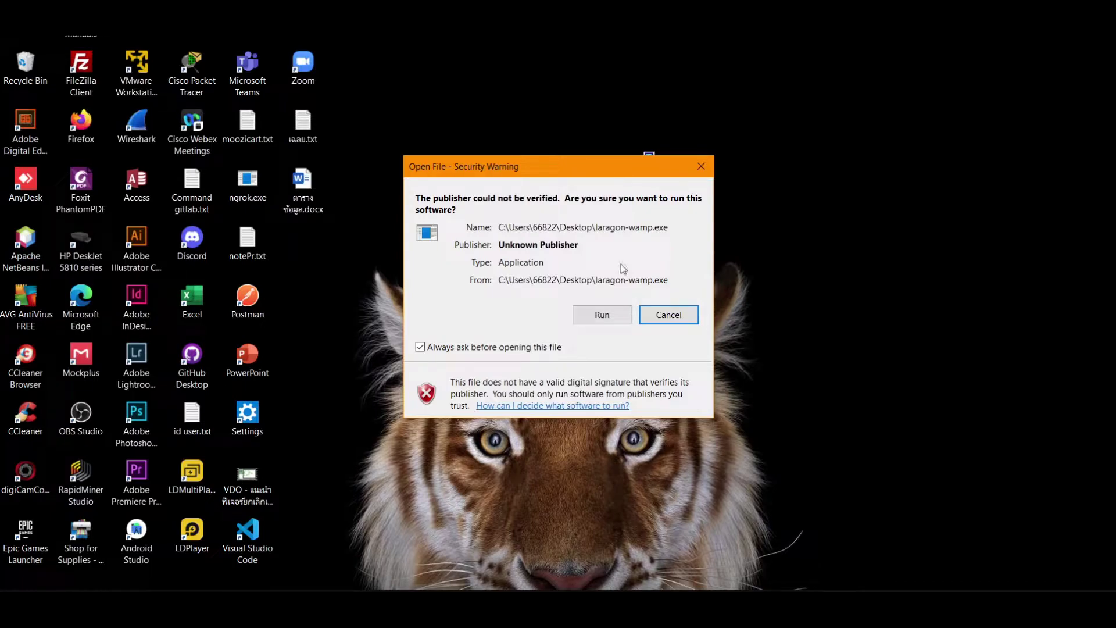
pyautogui.click(606, 313)
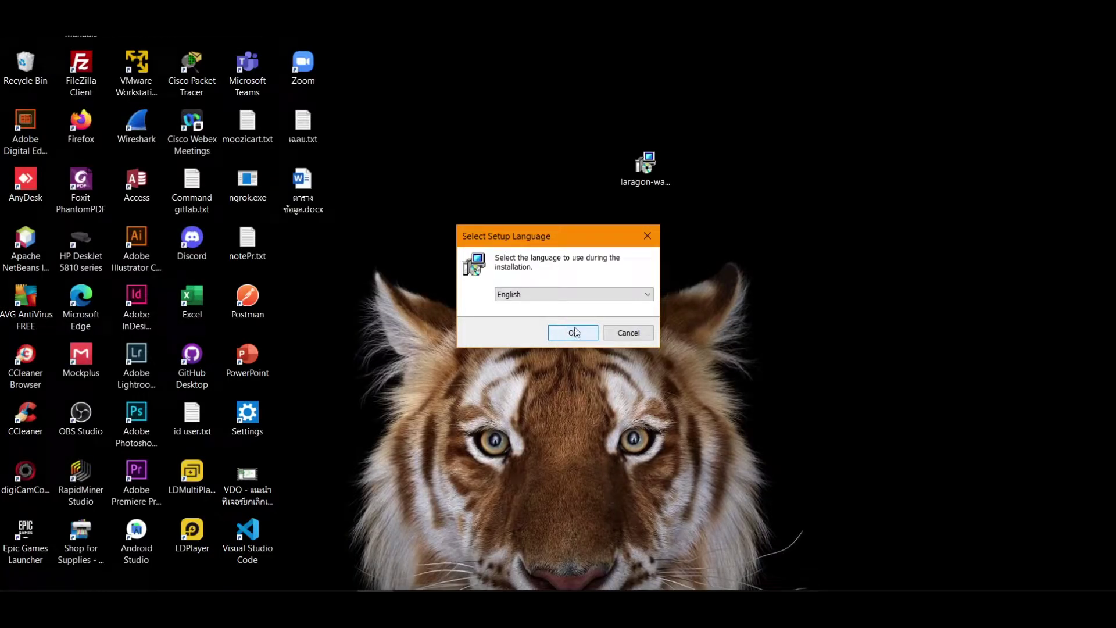
# Step: Look through the setup languages and continue the installation in English
pyautogui.click(628, 295)
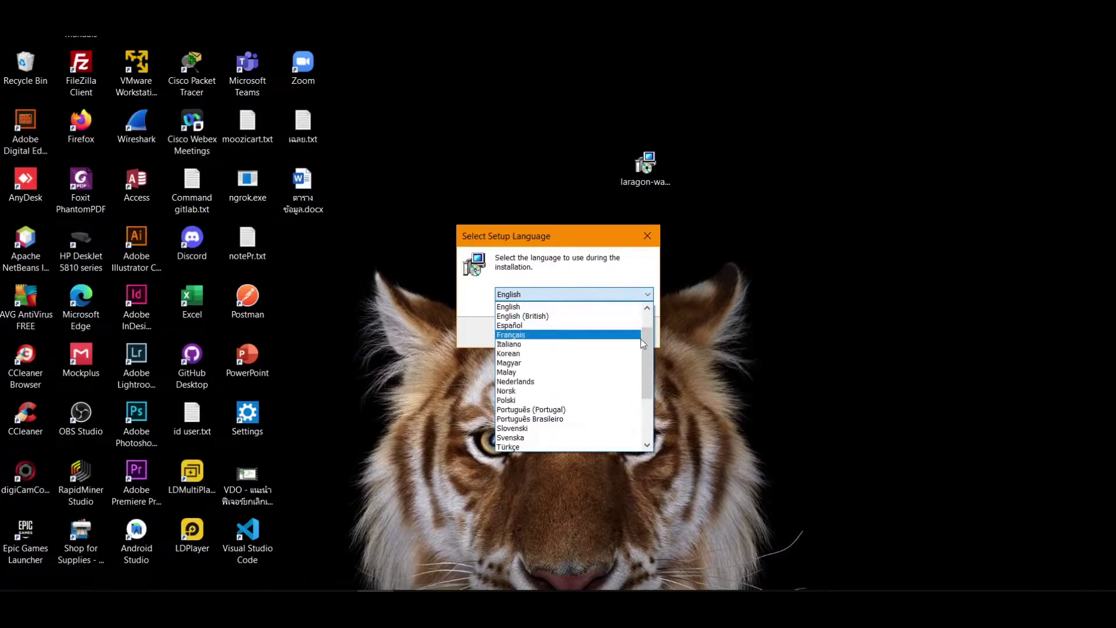
pyautogui.moveTo(648, 349); pyautogui.dragTo(647, 418)
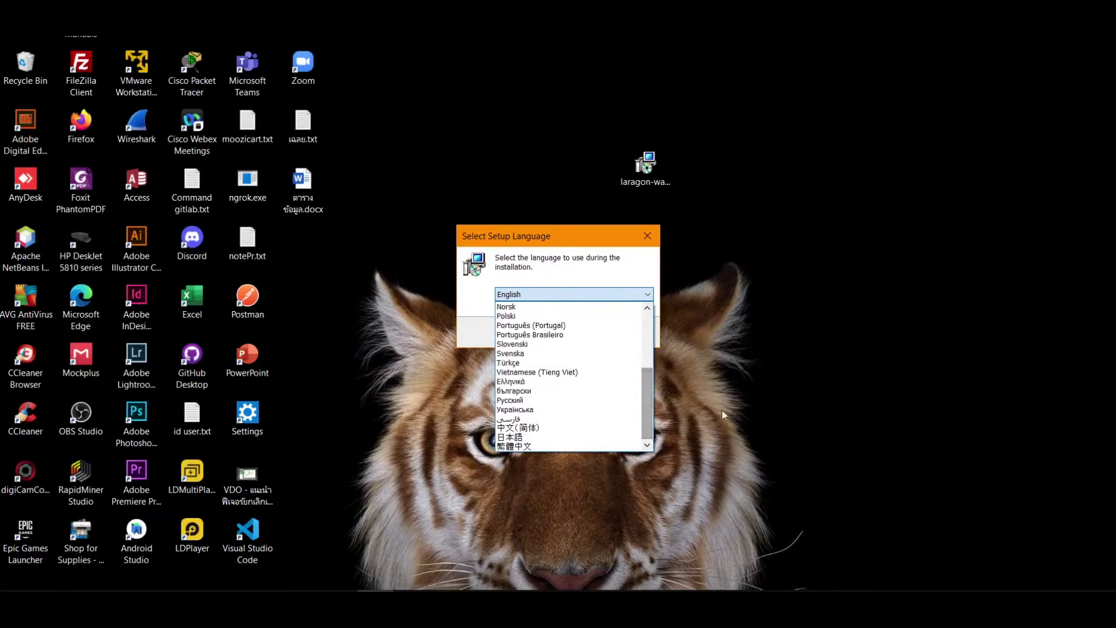
pyautogui.click(681, 361)
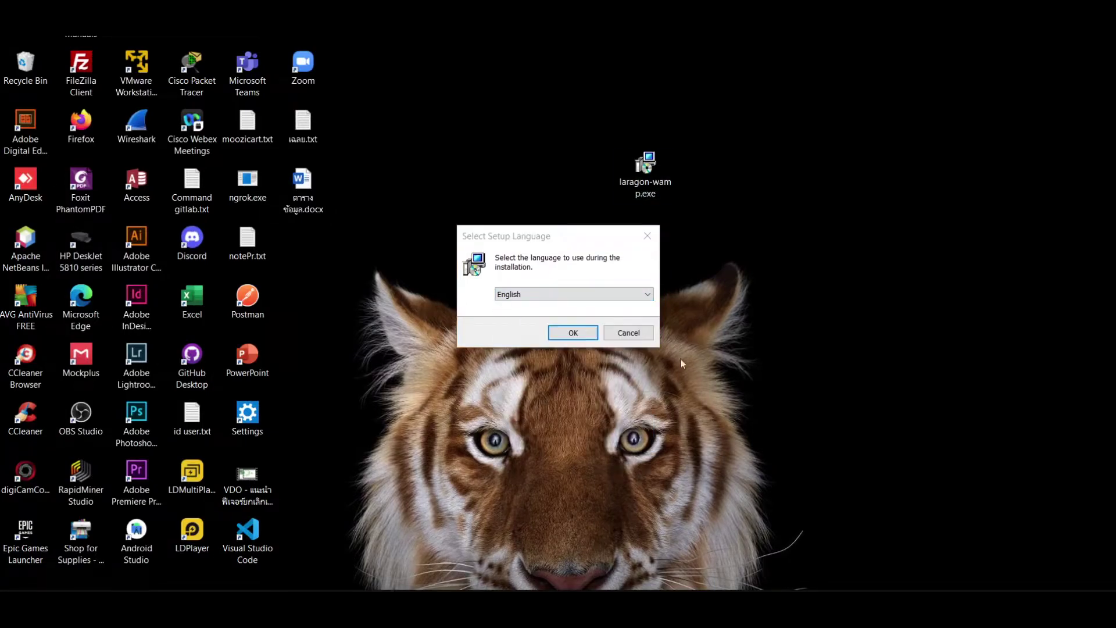
pyautogui.click(572, 333)
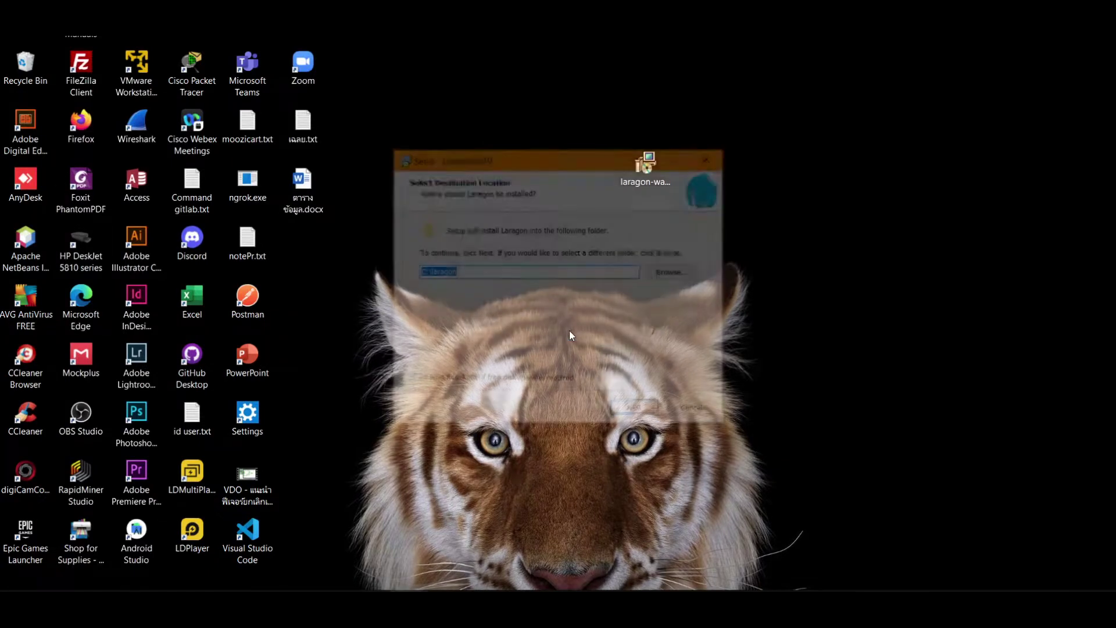
# Step: Keep C:\laragon as the installation folder and continue the setup
pyautogui.click(495, 268)
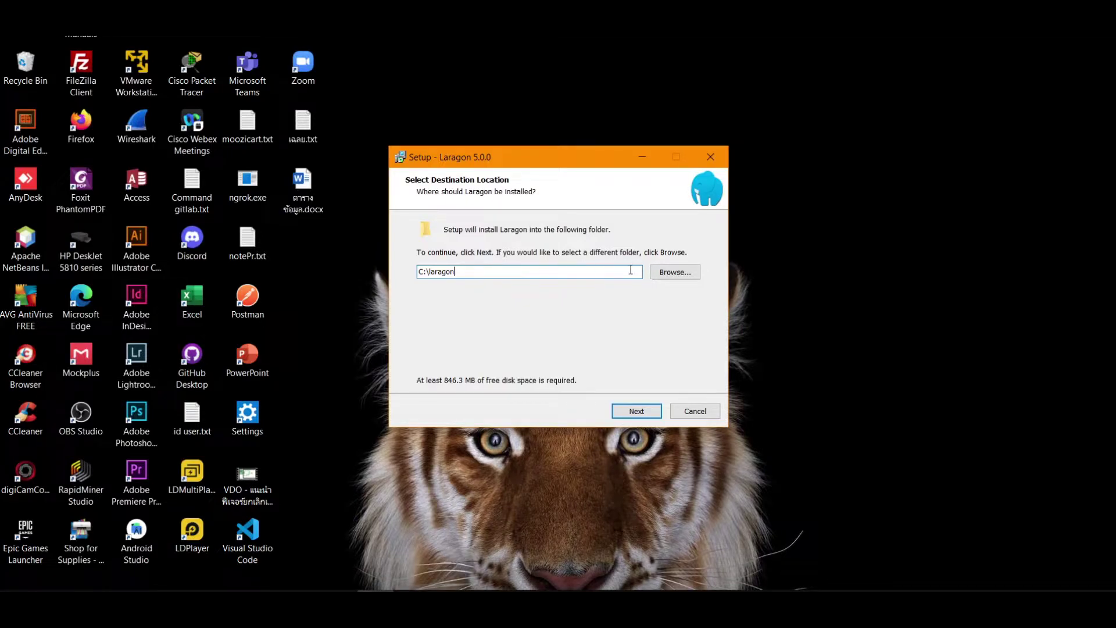
pyautogui.moveTo(492, 275); pyautogui.dragTo(408, 282)
pyautogui.click(420, 276)
pyautogui.click(470, 272)
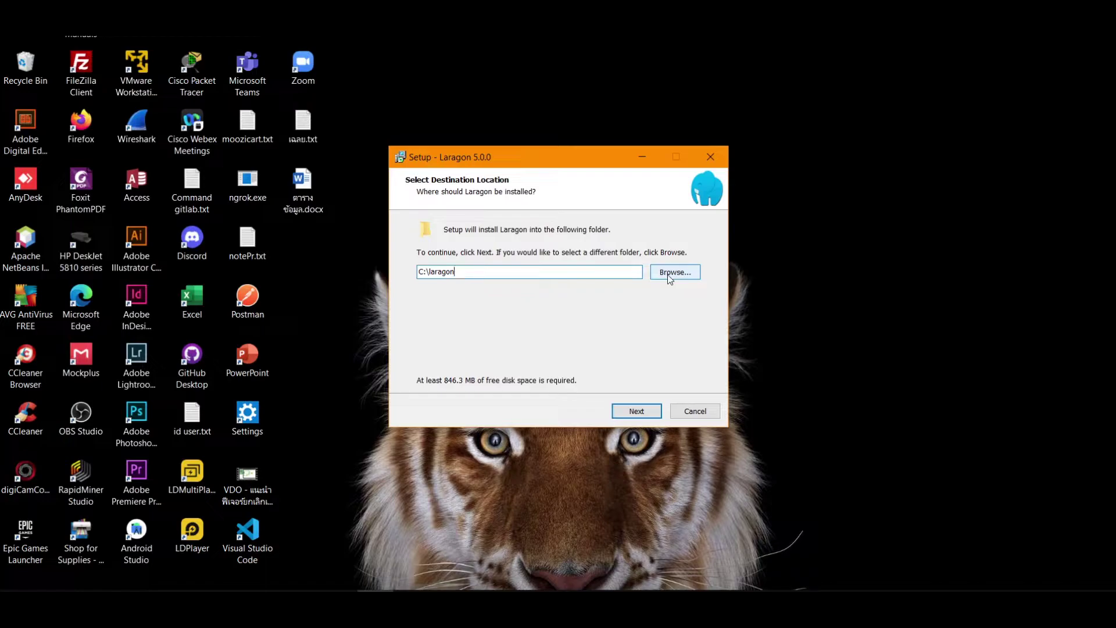
pyautogui.click(636, 410)
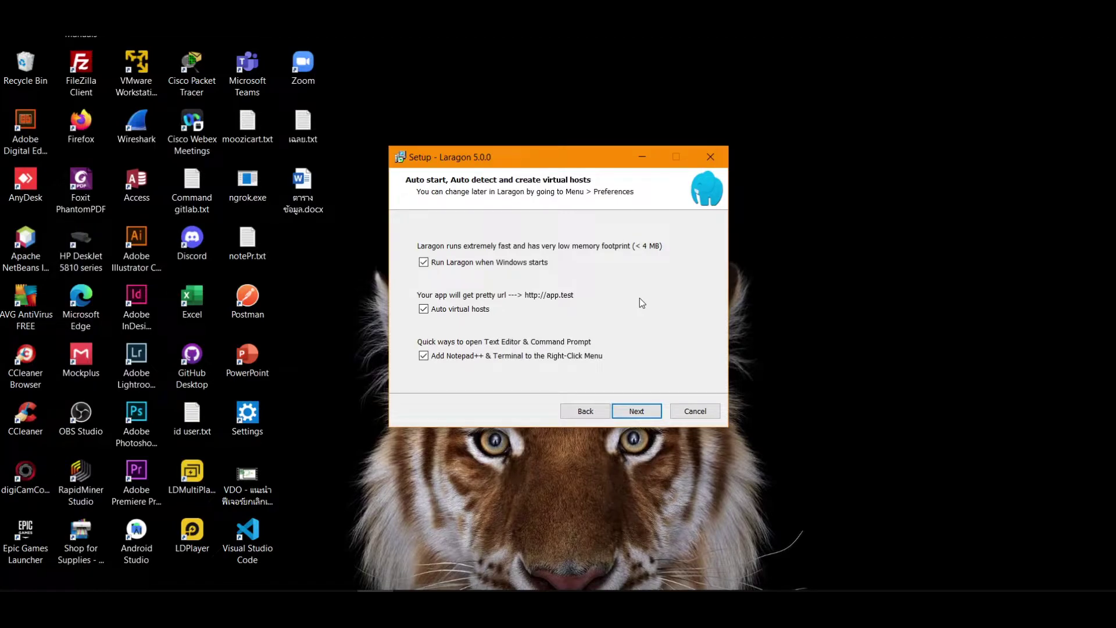
# Step: Install Laragon with Windows auto start, auto virtual hosts and the Notepad++ & Terminal entry enabled, and run it on finishing
pyautogui.click(636, 411)
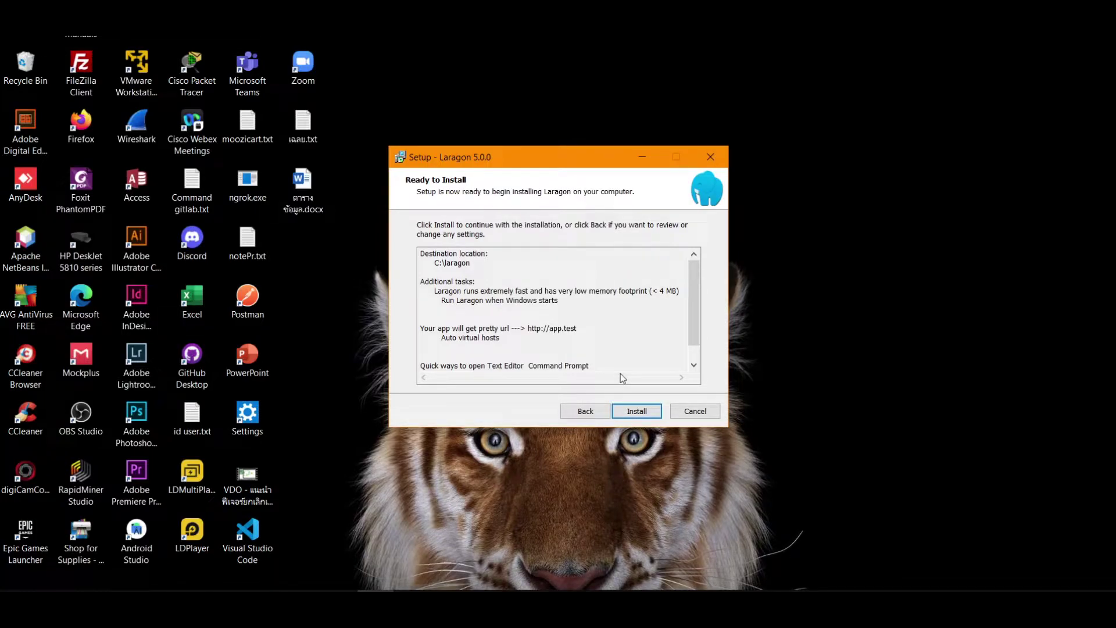
pyautogui.click(636, 410)
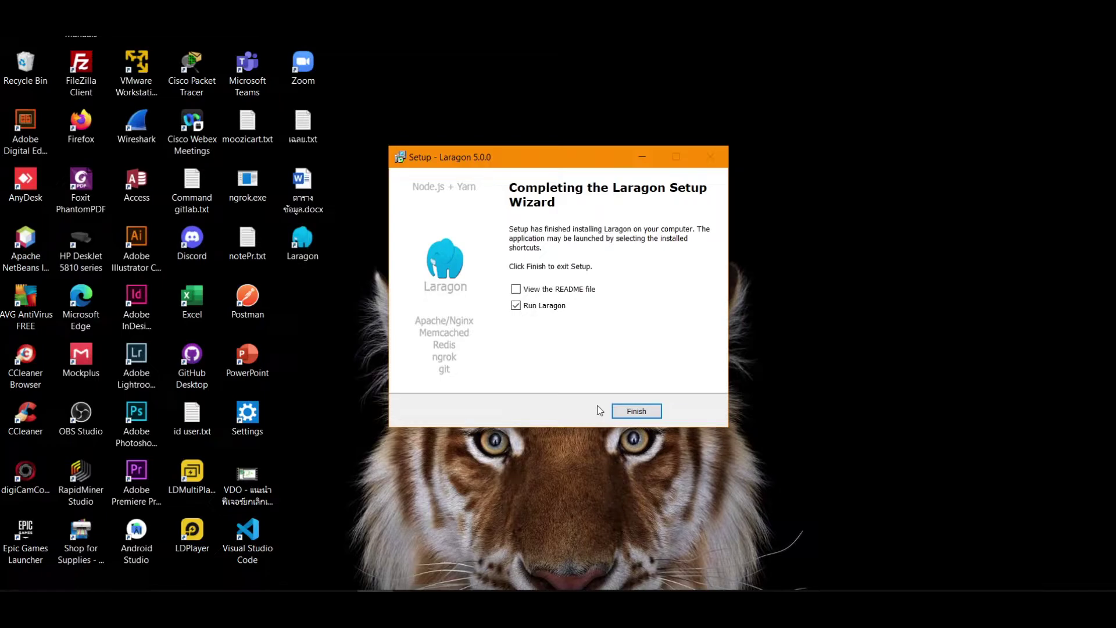
pyautogui.click(646, 413)
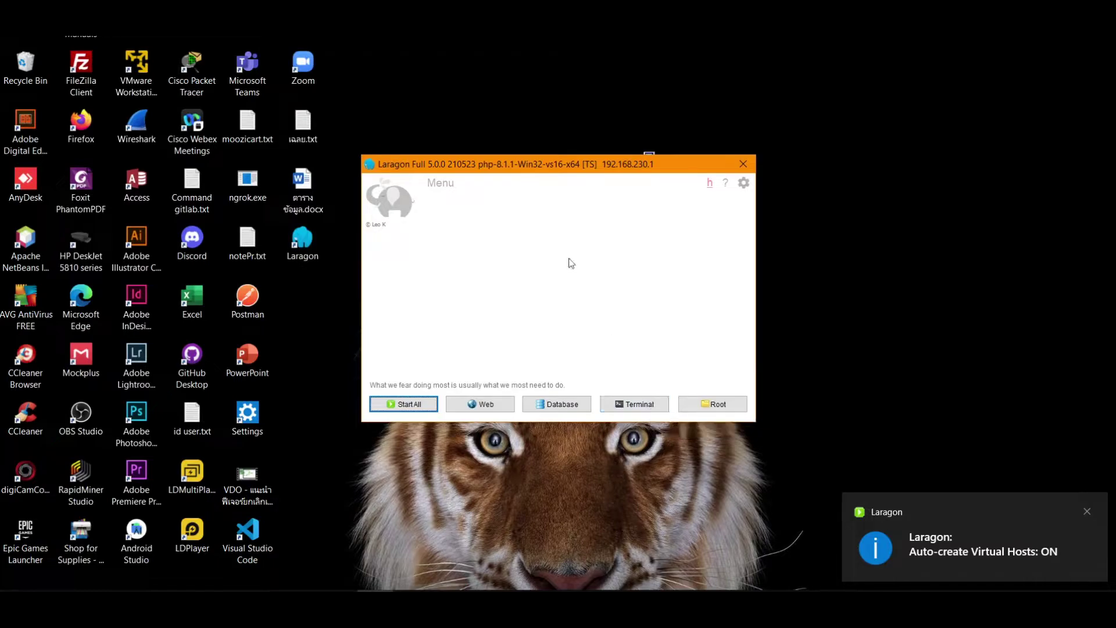
# Step: Start all Laragon services and open the local web server's page
pyautogui.moveTo(587, 174); pyautogui.dragTo(619, 155)
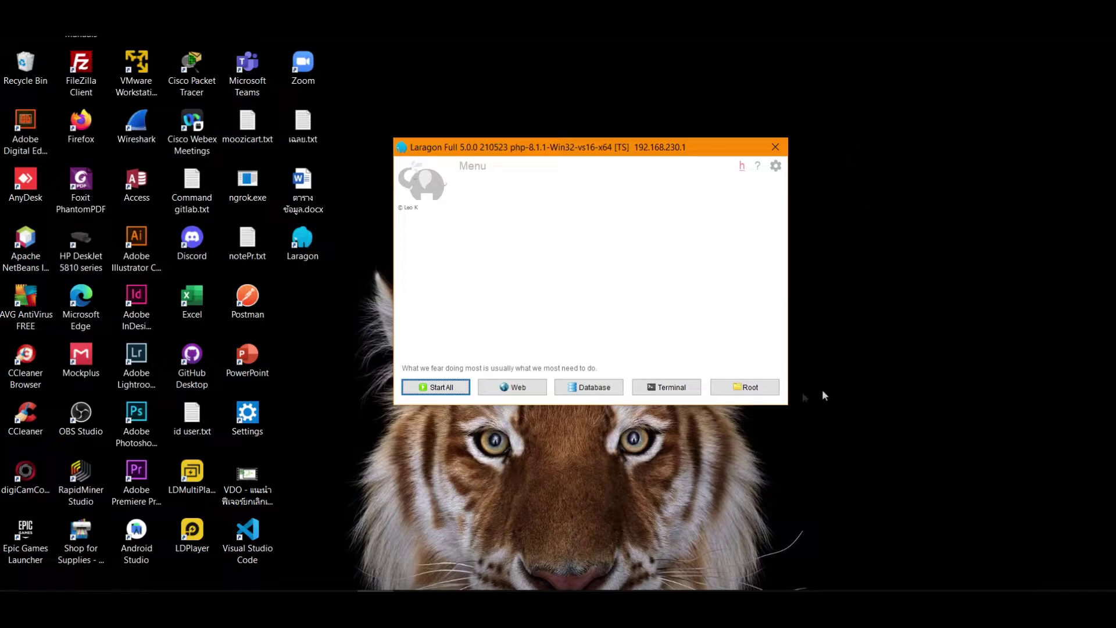
pyautogui.click(434, 390)
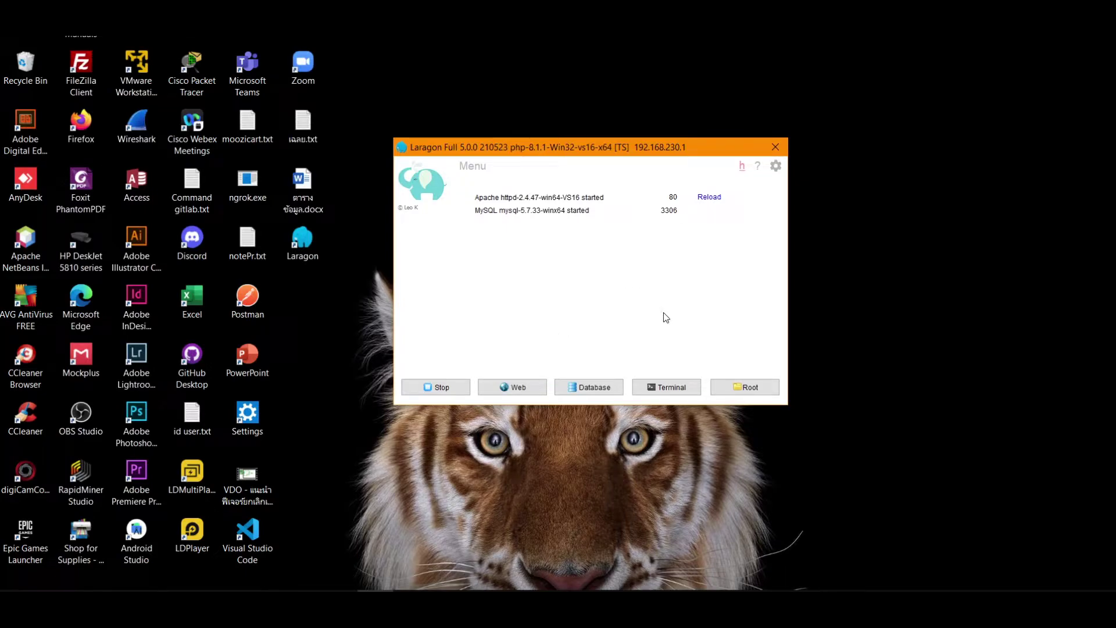
pyautogui.click(511, 386)
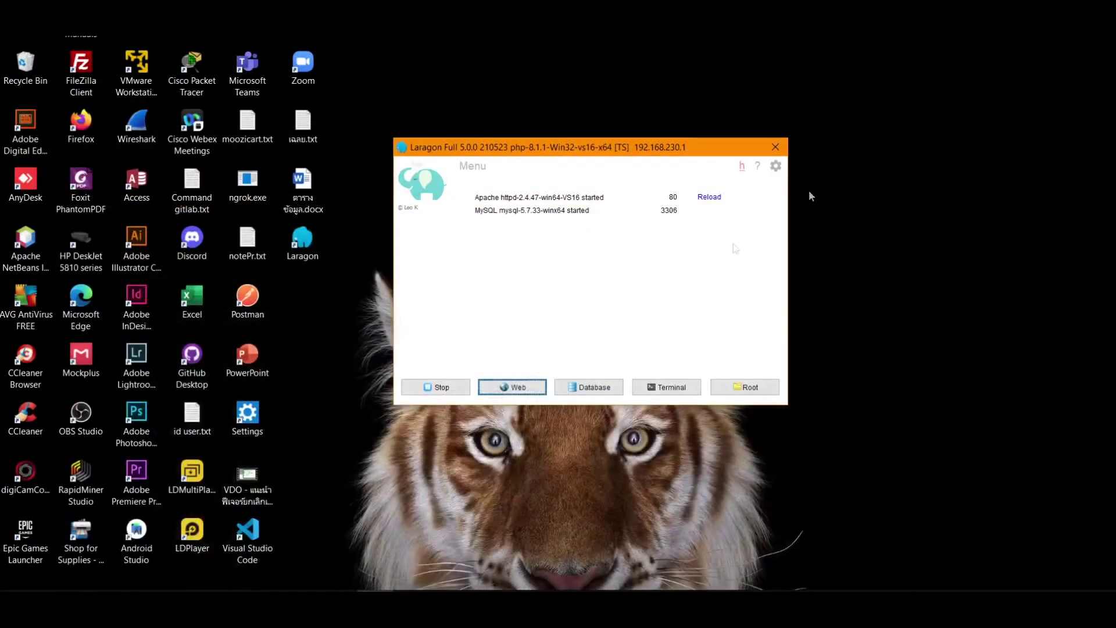
# Step: Open Laragon's database manager, log in to phpMyAdmin as root and ignore all reported server errors
pyautogui.click(602, 391)
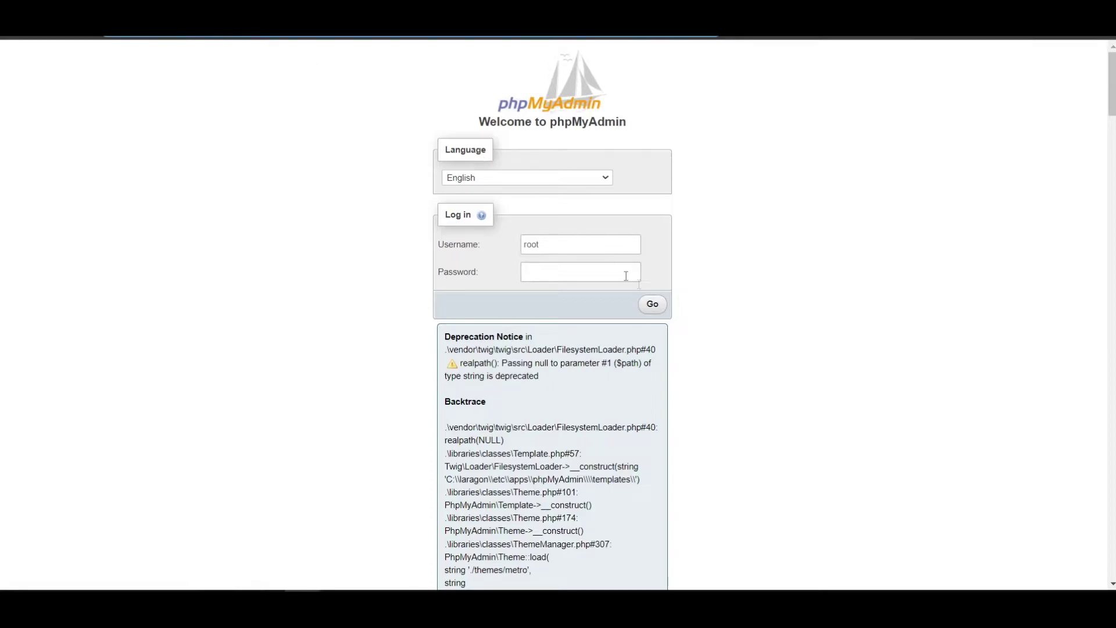
pyautogui.click(652, 305)
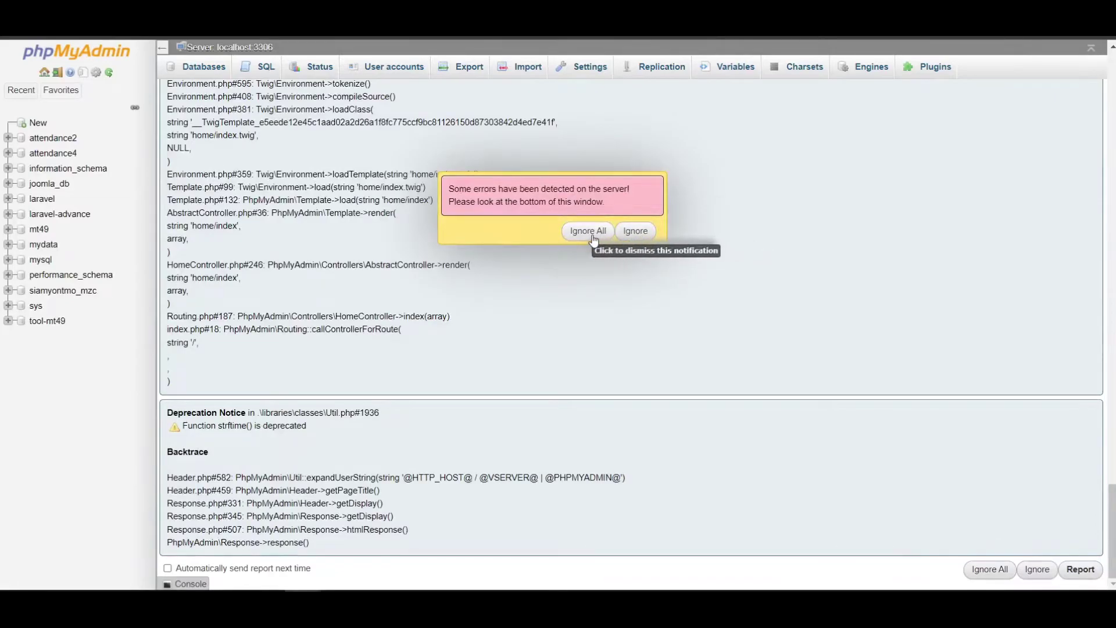
pyautogui.click(588, 230)
pyautogui.scroll(15, 273, 261)
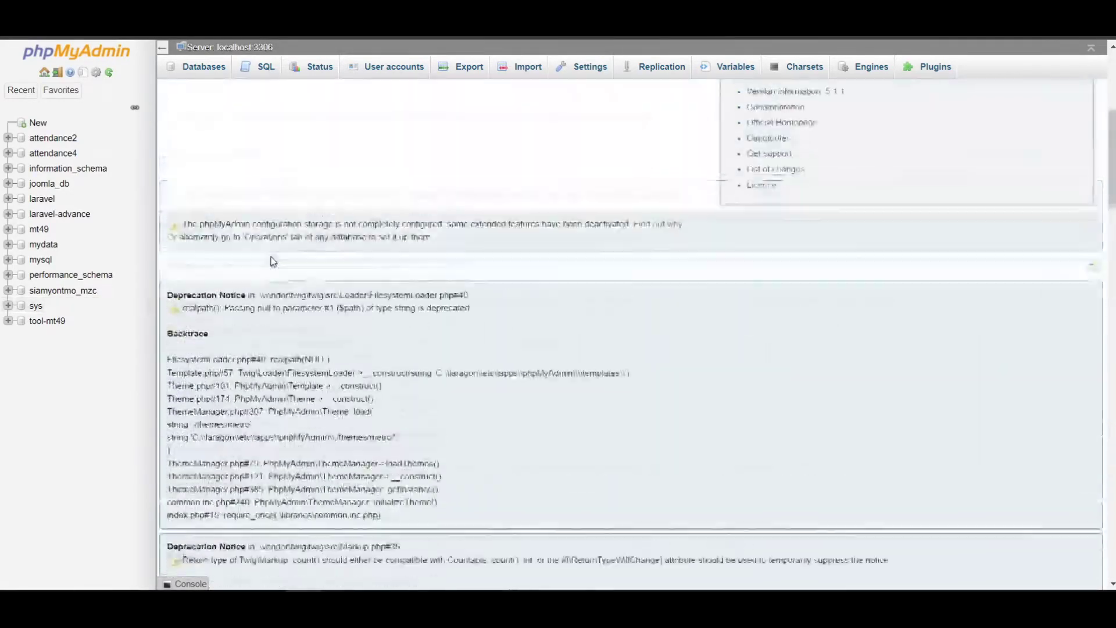
pyautogui.scroll(5, 273, 261)
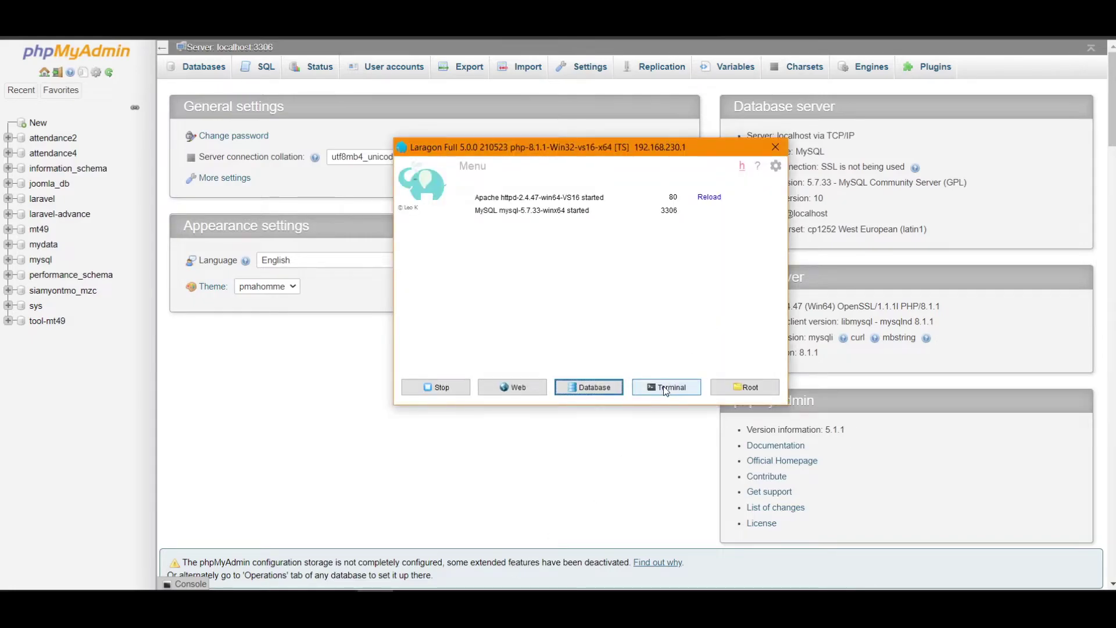
# Step: Open Laragon's terminal and its root folder
pyautogui.click(677, 395)
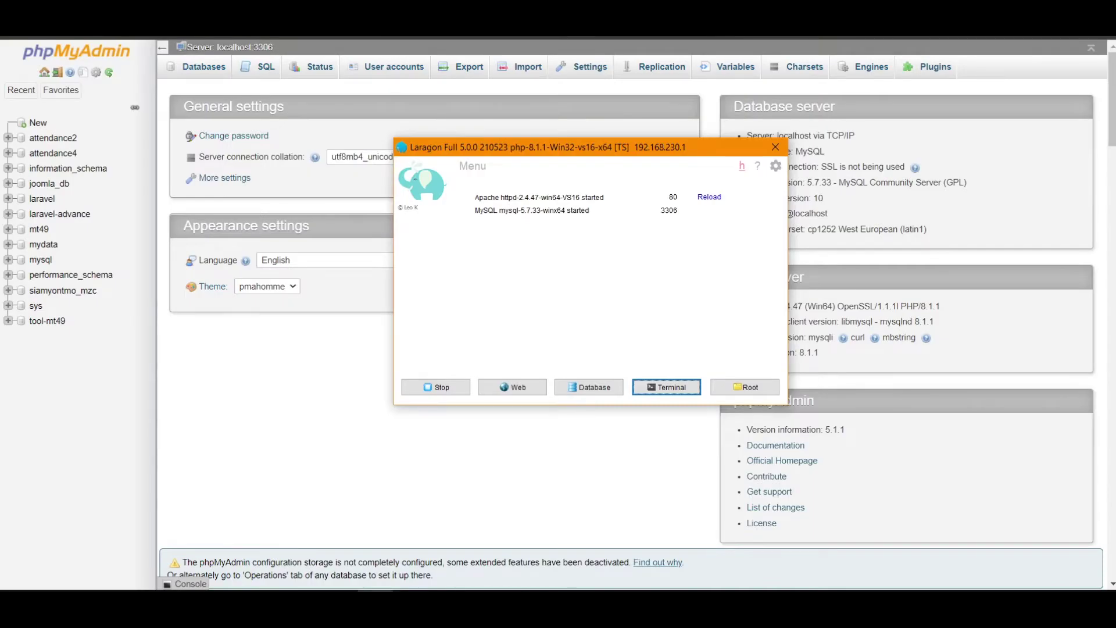
pyautogui.click(737, 386)
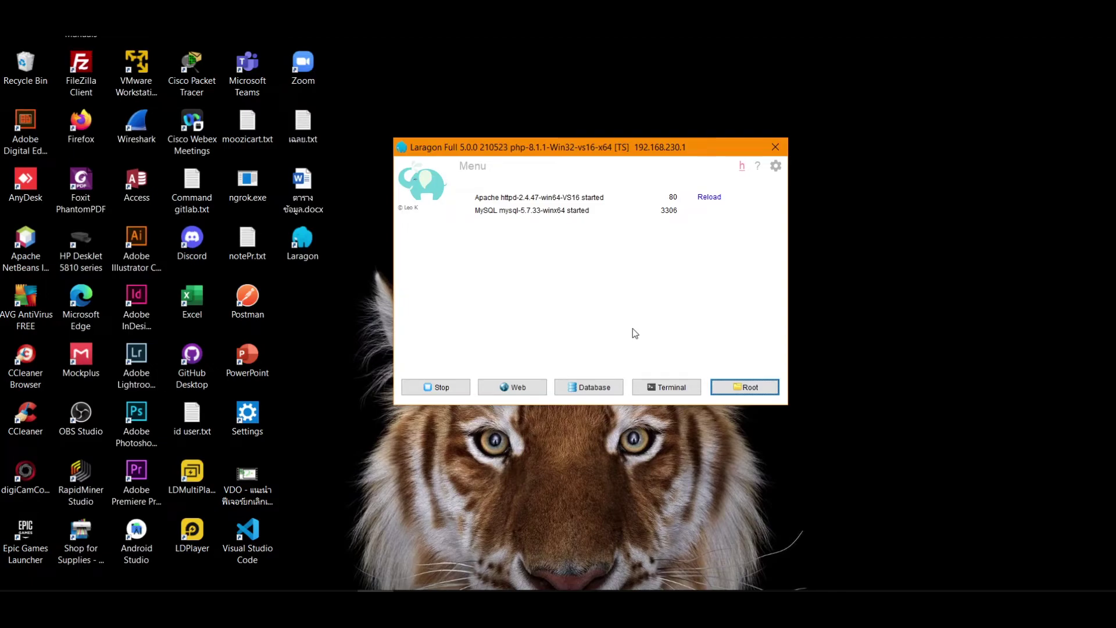
# Step: Examine Laragon's command options, including the Quick Linux server choices and the selectable PHP versions, without changing any
pyautogui.rightClick(668, 293)
pyautogui.rightClick(644, 264)
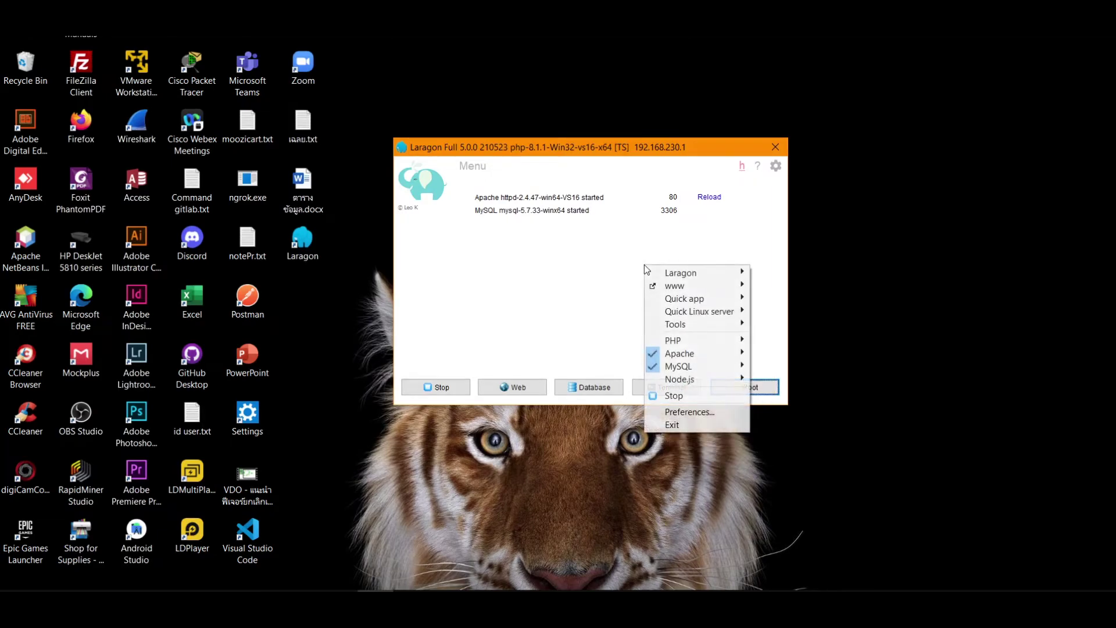
pyautogui.moveTo(712, 301)
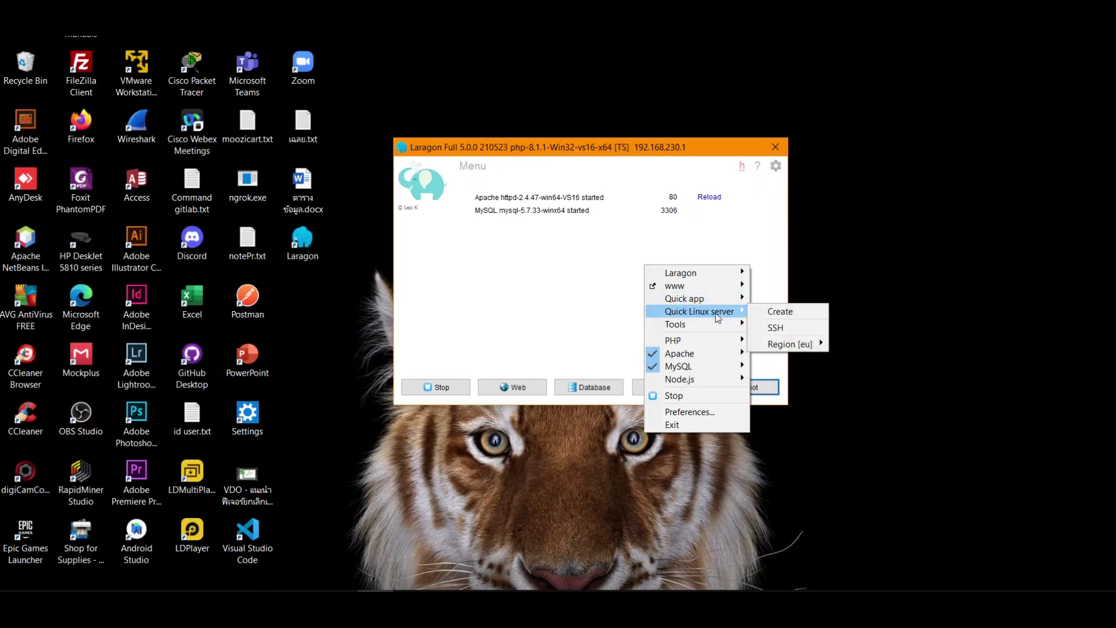
pyautogui.click(542, 256)
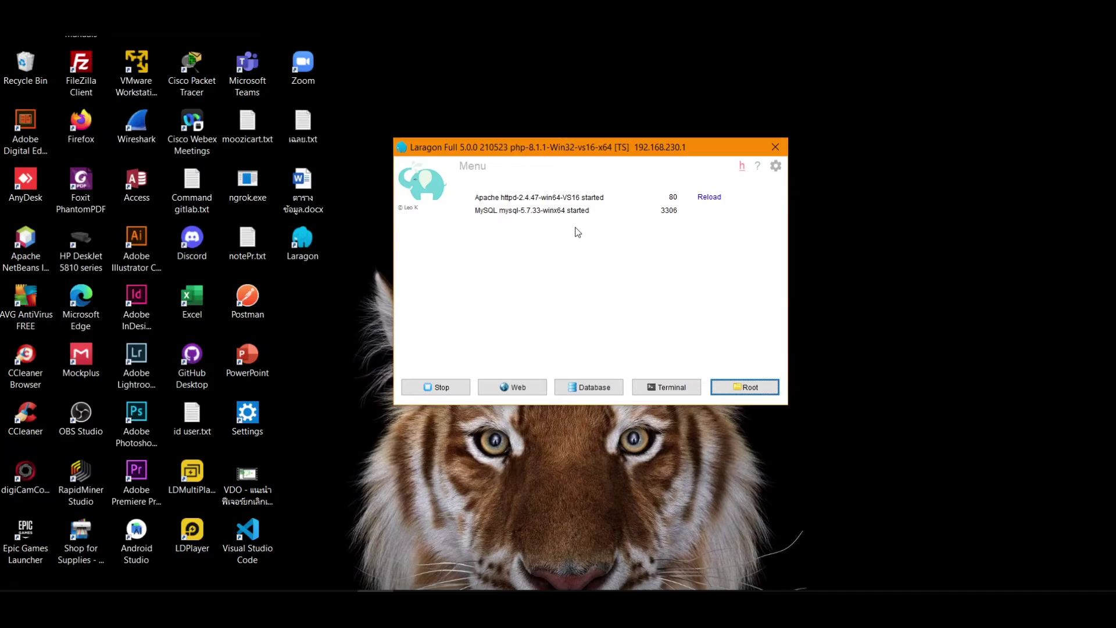
pyautogui.rightClick(597, 217)
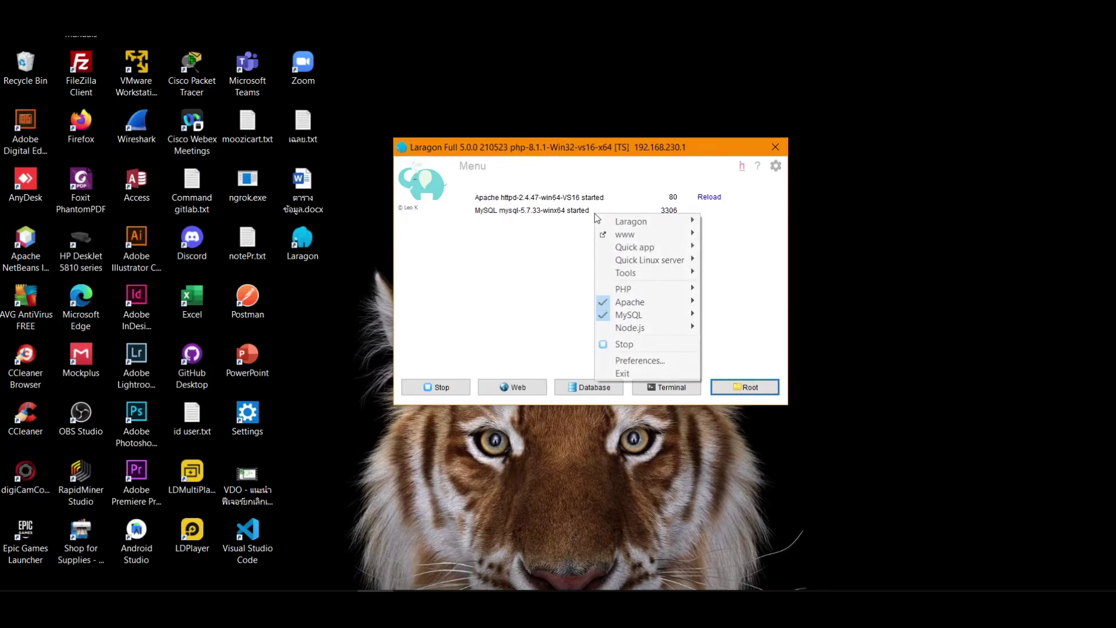
pyautogui.moveTo(686, 289)
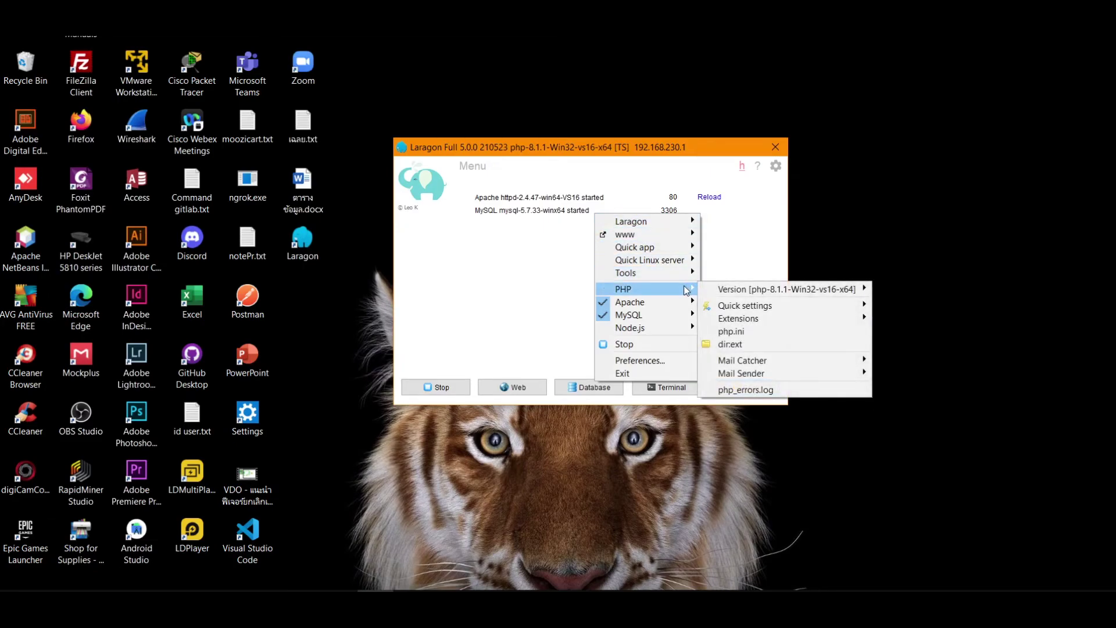
pyautogui.moveTo(772, 289)
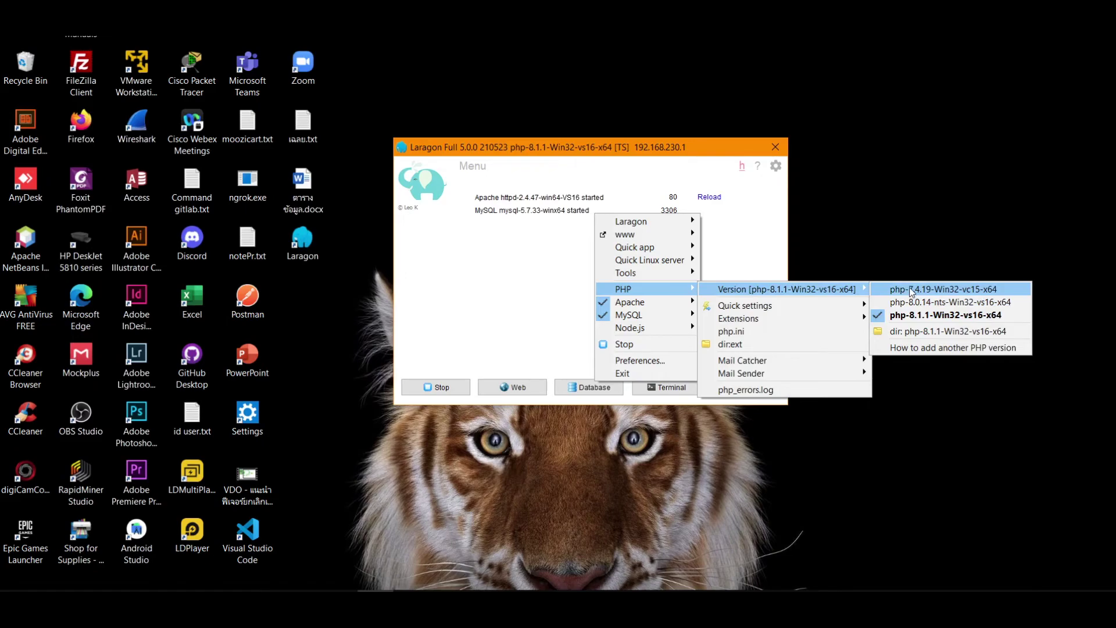
pyautogui.click(744, 243)
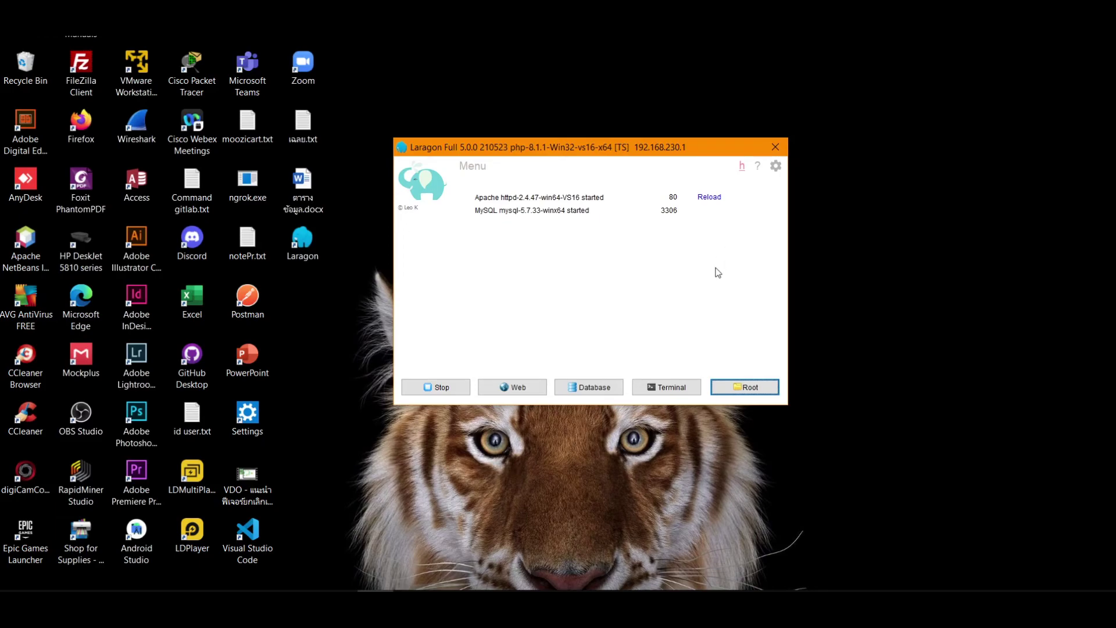
# Step: Switch to the web browser and review the Laragon download page and the local web server's start page
pyautogui.moveTo(384, 588)
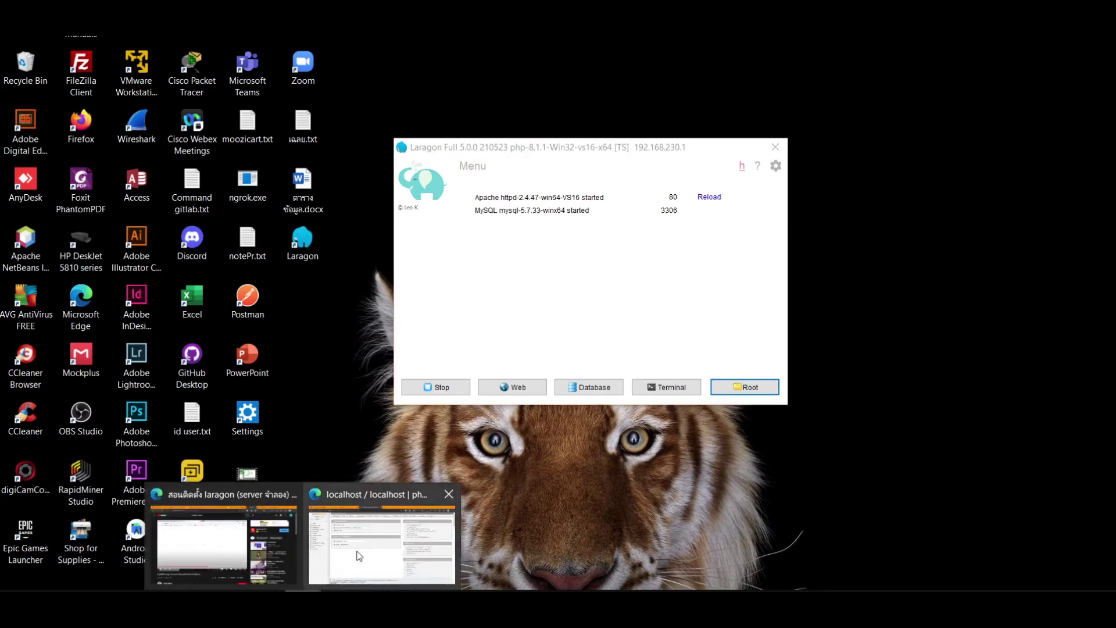
pyautogui.click(382, 548)
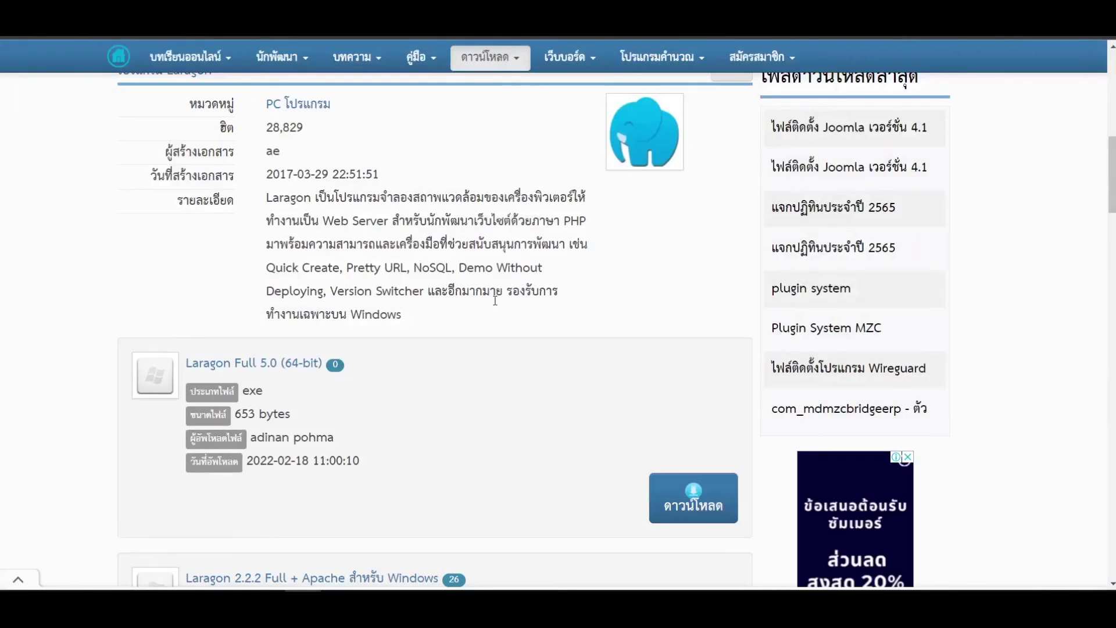
pyautogui.scroll(3, 528, 324)
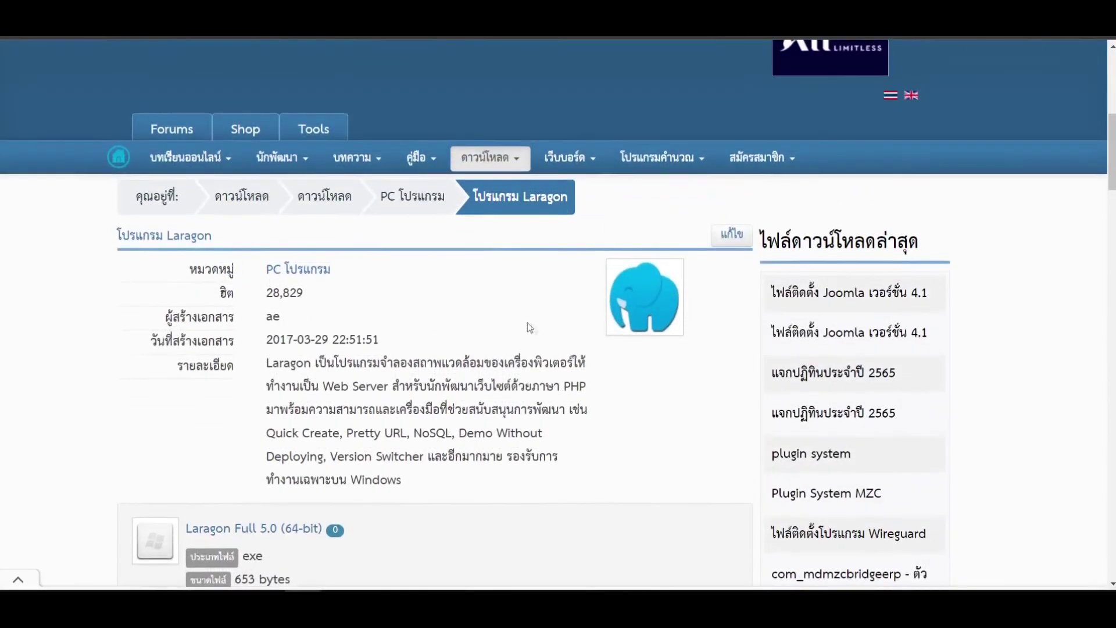
pyautogui.scroll(-1, 544, 330)
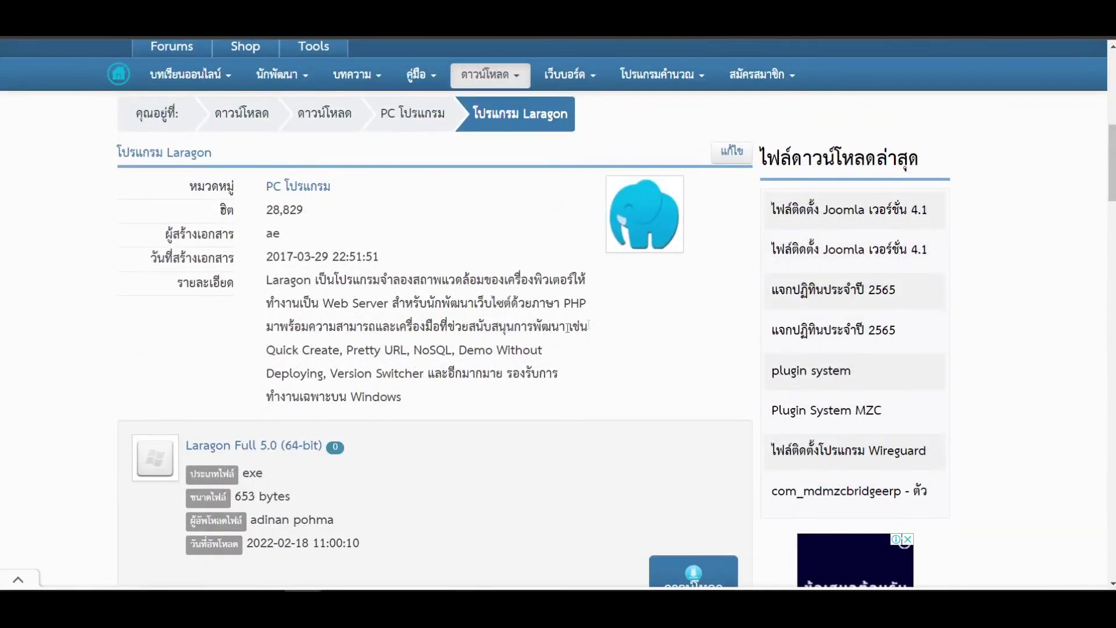
pyautogui.scroll(-1, 615, 332)
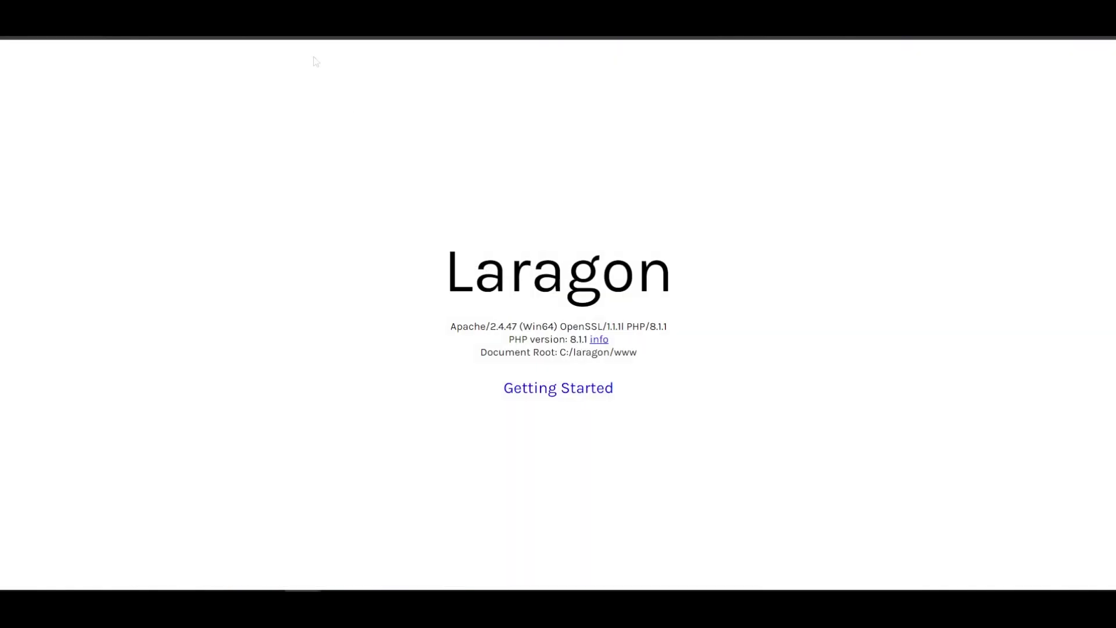
pyautogui.hotkey('ctrl', 'a')
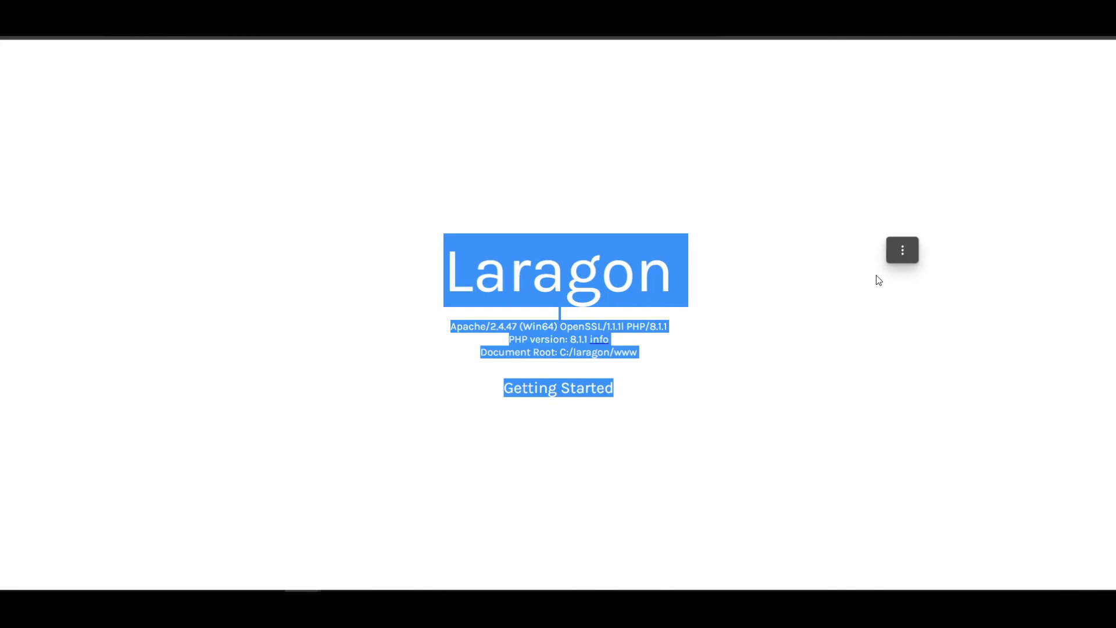
pyautogui.click(862, 275)
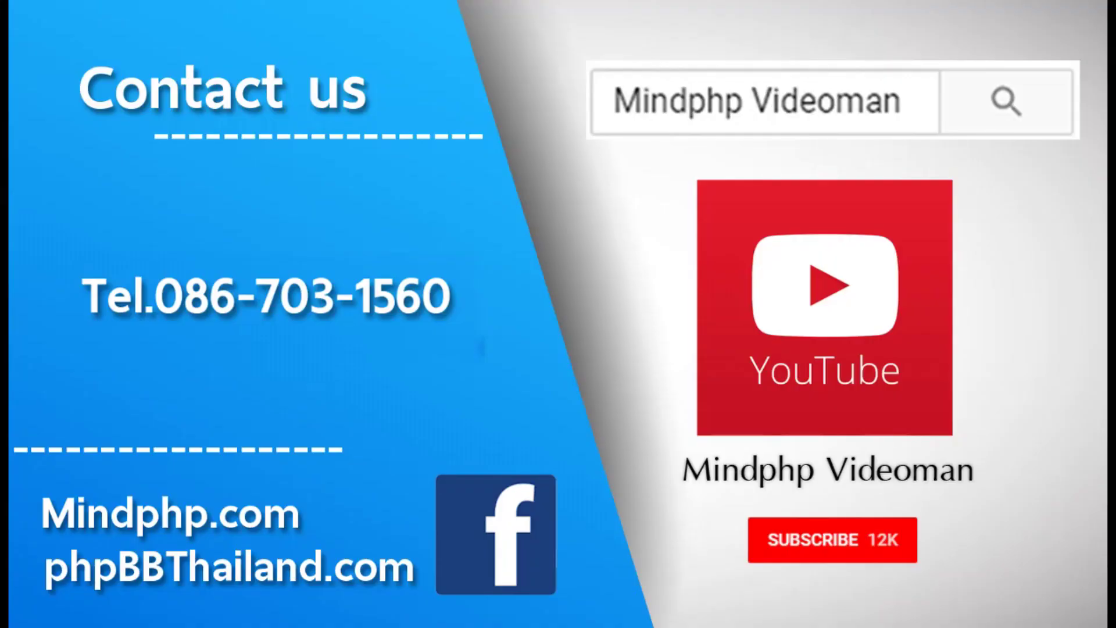